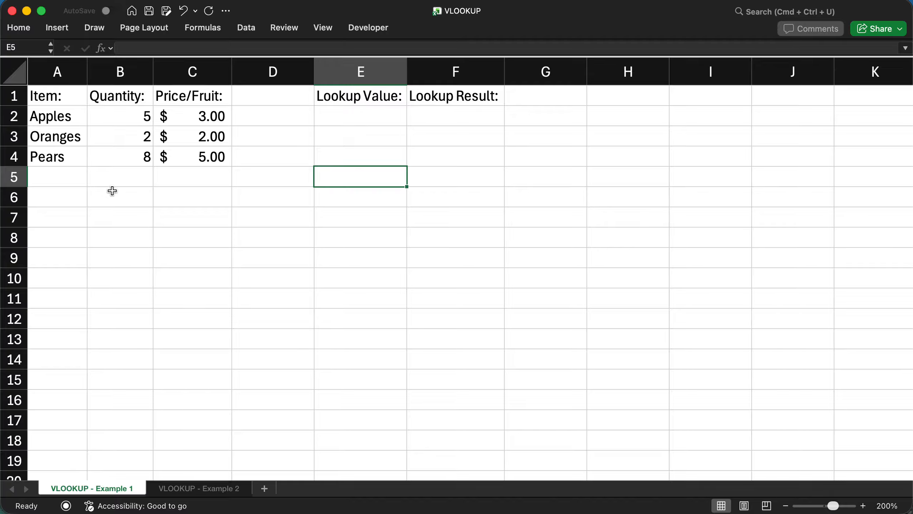
# View the VLOOKUP - Example 2 sheet and return to the VLOOKUP - Example 1 sheet.
pyautogui.click(200, 489)
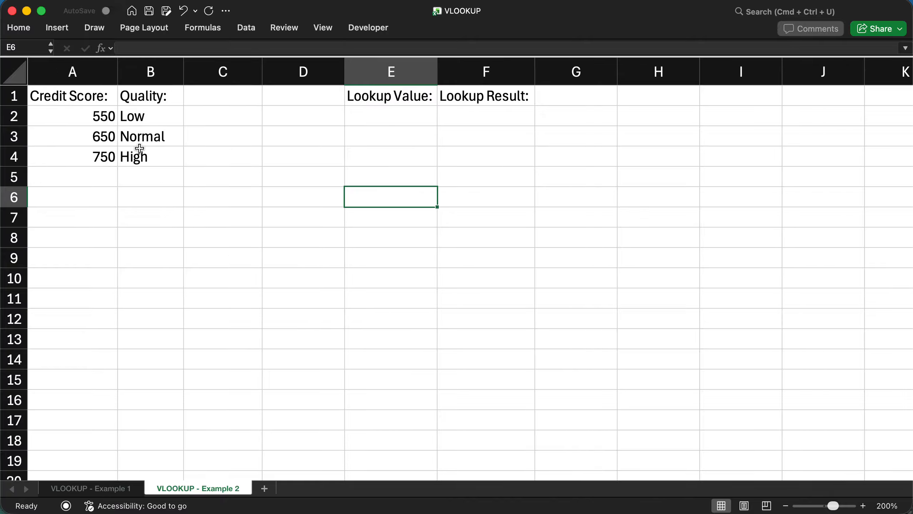
pyautogui.click(112, 487)
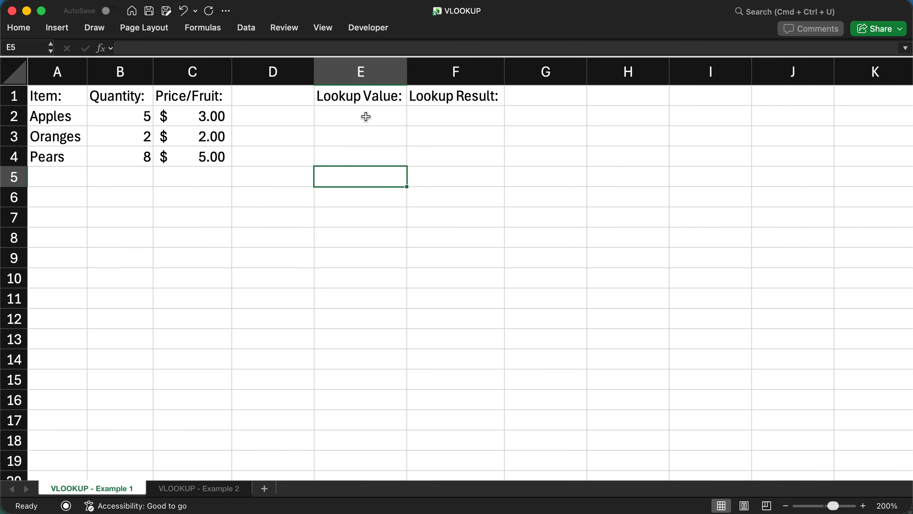
# Begin a VLOOKUP formula in cell F2 with cell A2 as its lookup value.
pyautogui.click(418, 115)
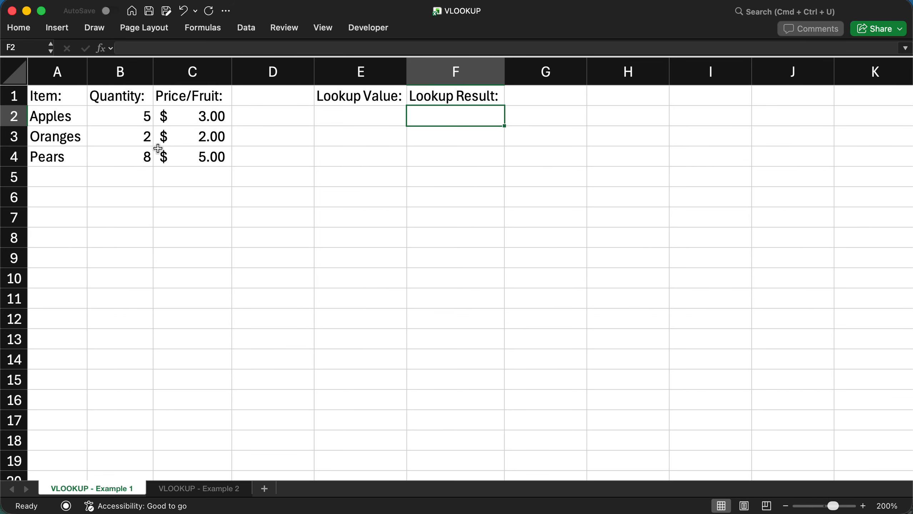
pyautogui.write('=')
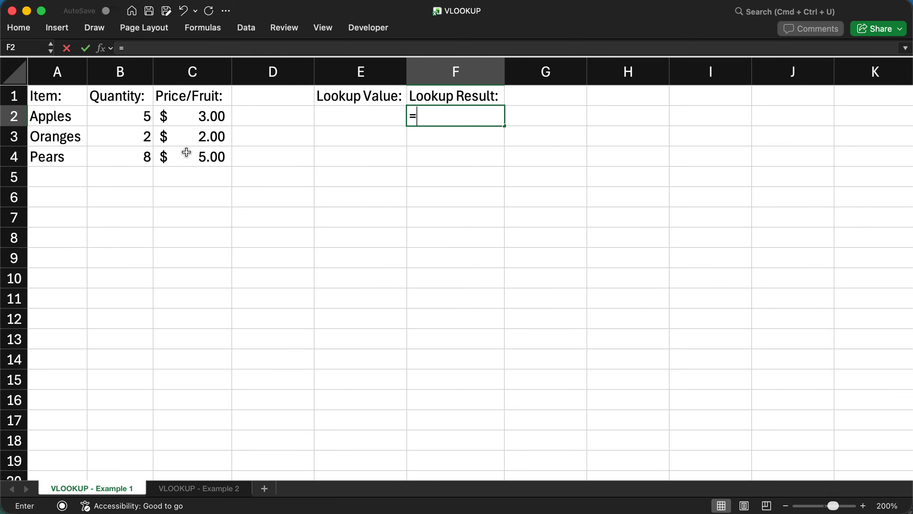
pyautogui.write('vlo')
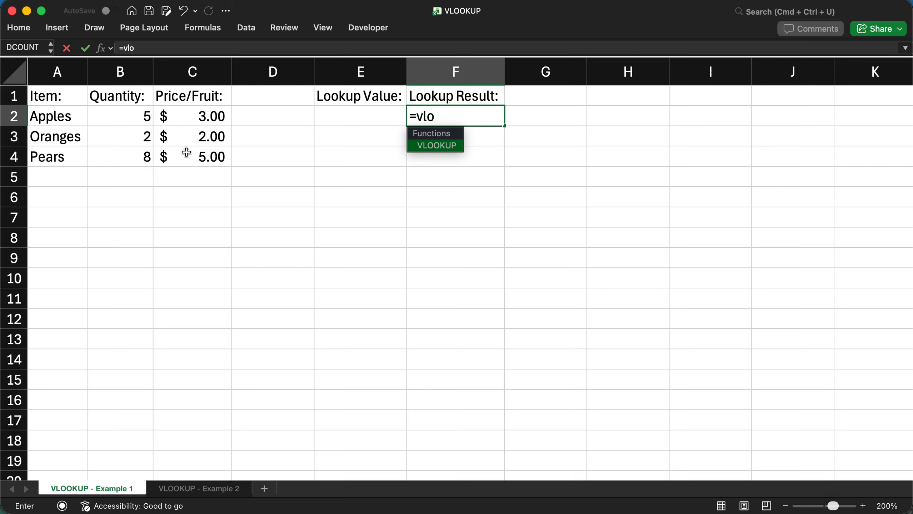
pyautogui.press('Tab')
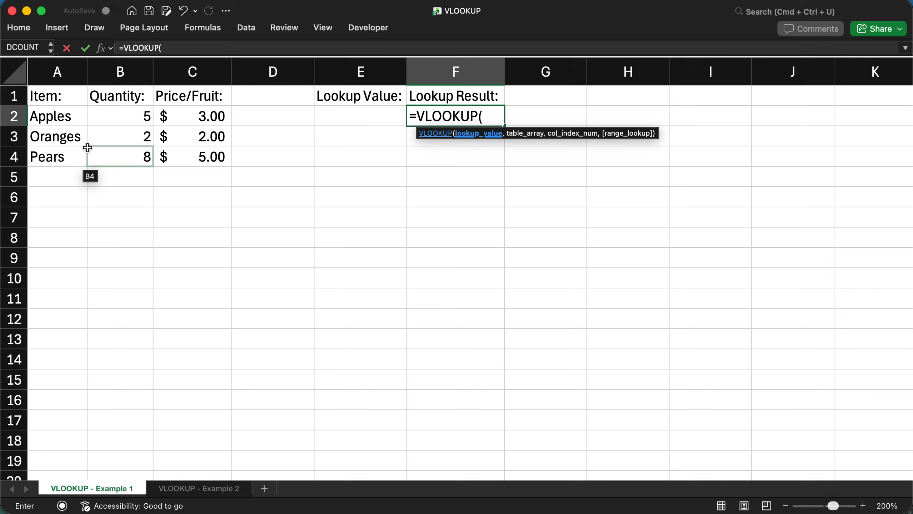
pyautogui.click(75, 116)
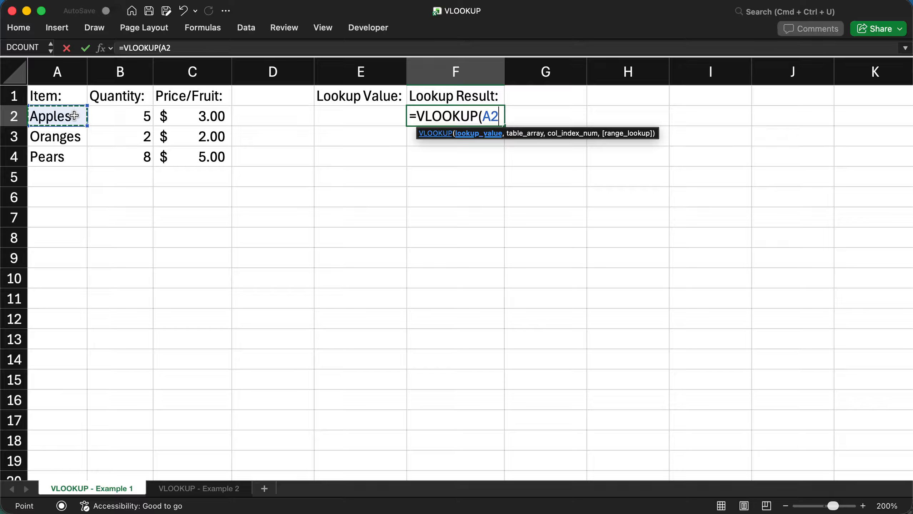
pyautogui.write(',')
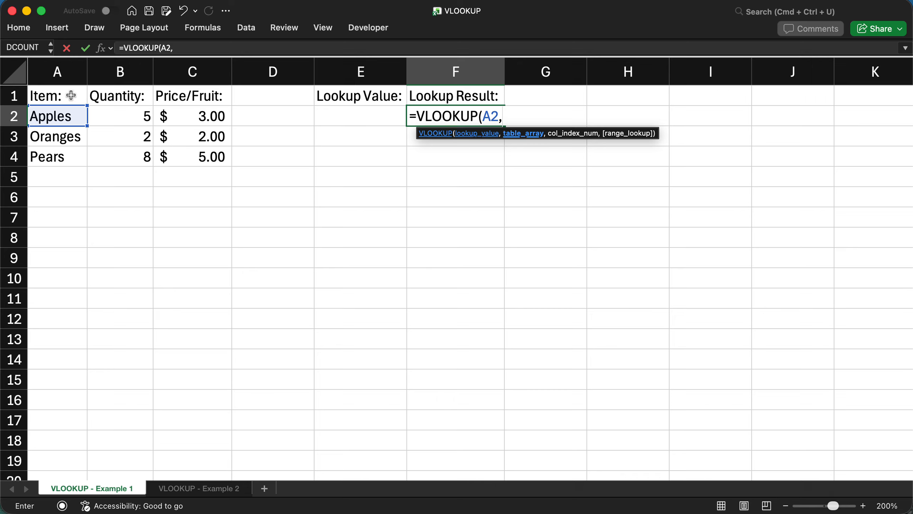
# Set the table array of the VLOOKUP formula to the range A1:C4.
pyautogui.moveTo(72, 96); pyautogui.dragTo(224, 149)
pyautogui.moveTo(72, 76); pyautogui.dragTo(195, 85)
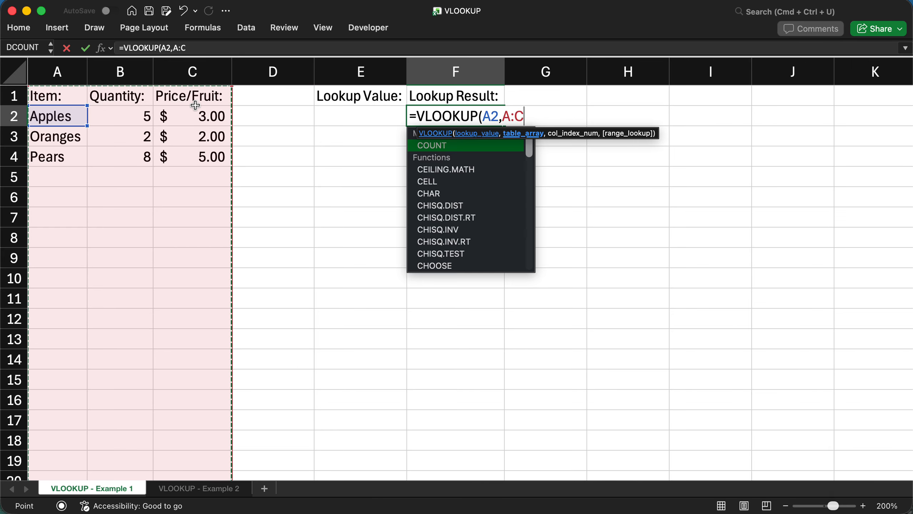
pyautogui.moveTo(74, 94); pyautogui.dragTo(214, 160)
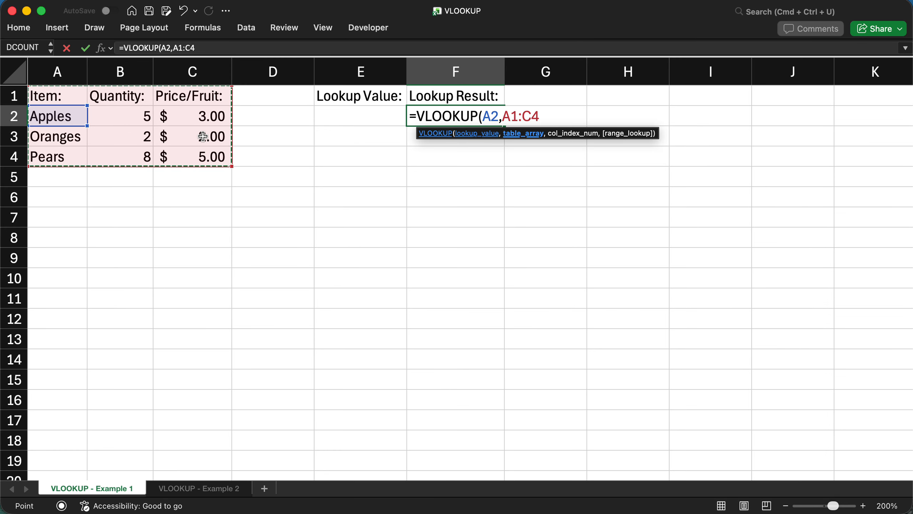
pyautogui.write(',')
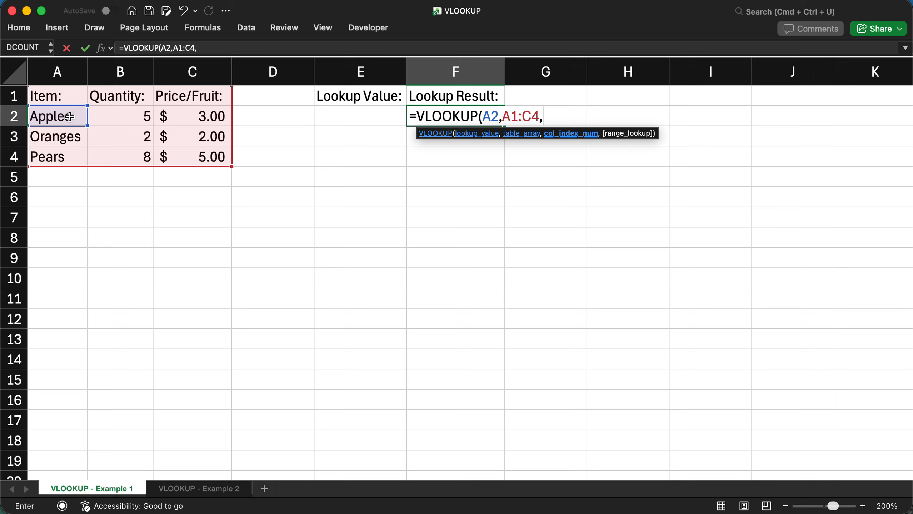
# Set the column index number of the VLOOKUP formula to 3 for the Price/Fruit column.
pyautogui.write('2')
pyautogui.press('BackSpace')
pyautogui.write('3')
pyautogui.write(',')
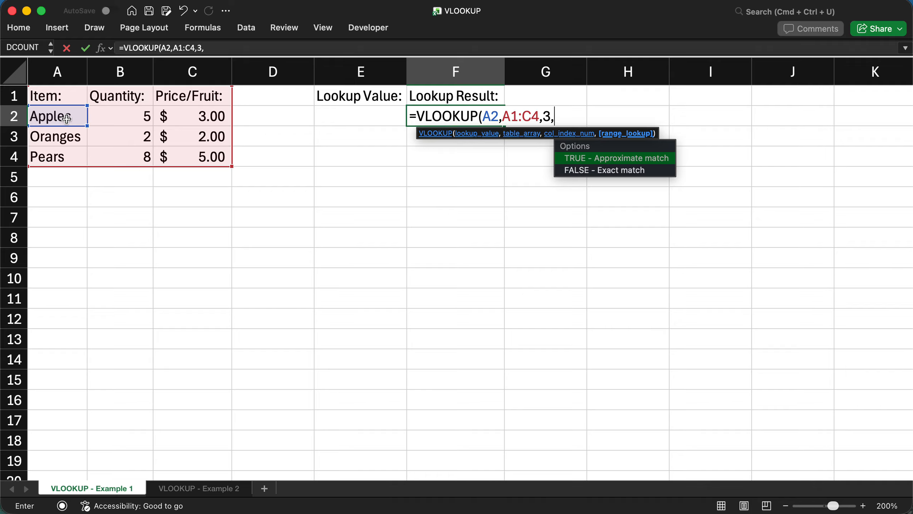
pyautogui.write('0')
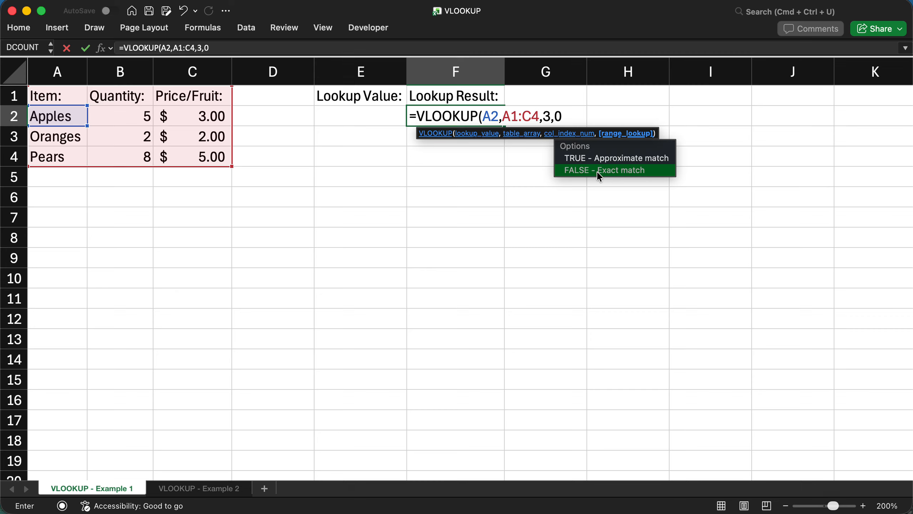
pyautogui.press('BackSpace')
pyautogui.write('FALSE')
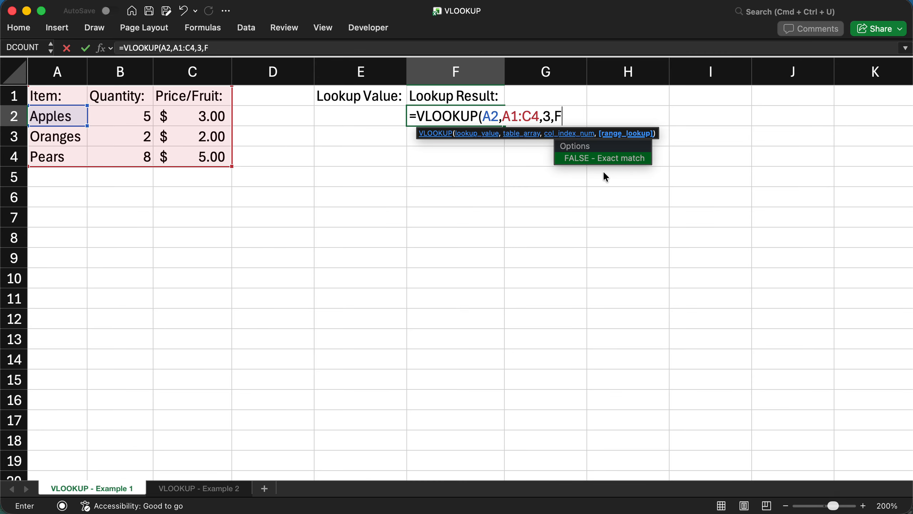
pyautogui.press('BackSpace')
pyautogui.press('BackSpace')
pyautogui.press('BackSpace')
pyautogui.press('BackSpace')
pyautogui.press('BackSpace')
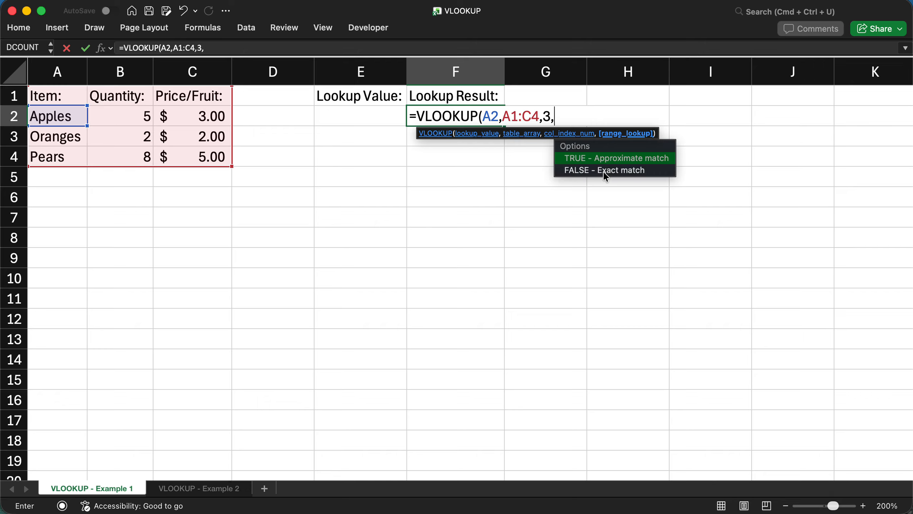
pyautogui.write('0')
pyautogui.press('BackSpace')
pyautogui.write('1')
pyautogui.press('BackSpace')
# Complete the VLOOKUP formula with 0 as the range lookup for an exact match.
pyautogui.write('0)')
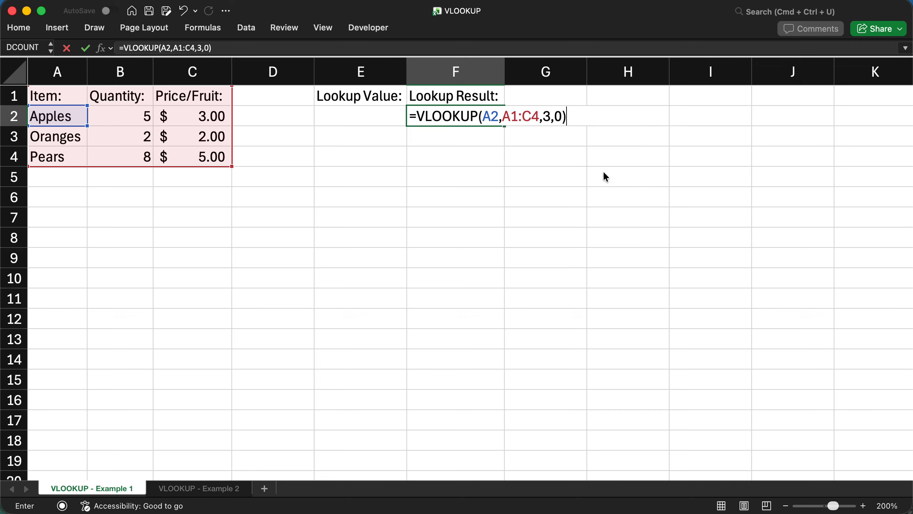
pyautogui.press('Return')
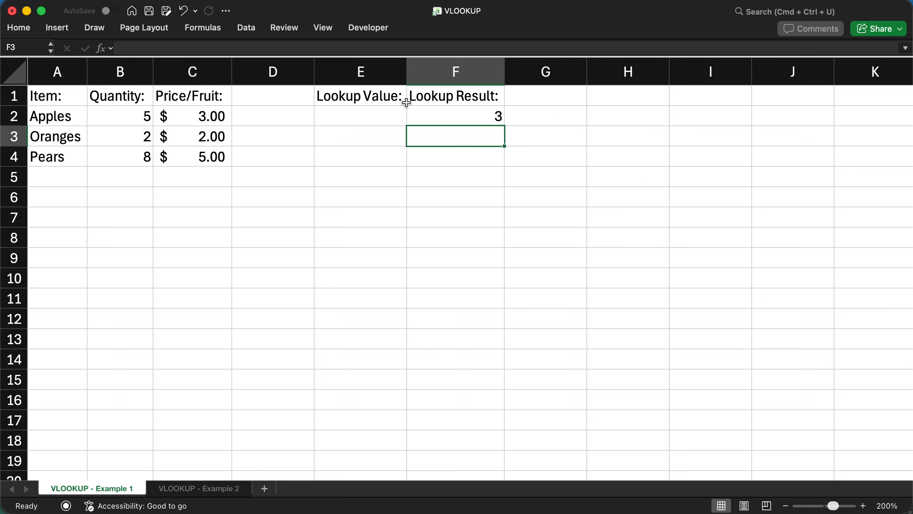
# Apply the dollar accounting number format to the lookup result in cell F2.
pyautogui.click(184, 118)
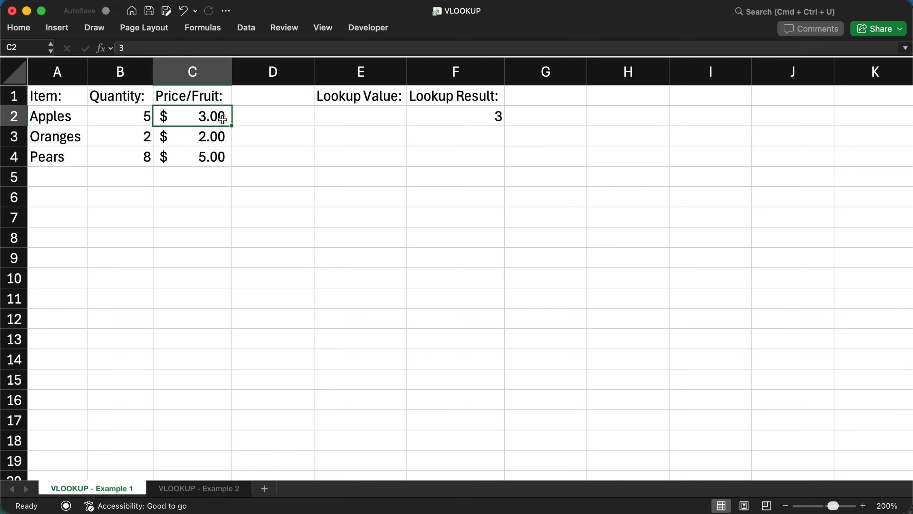
pyautogui.click(451, 116)
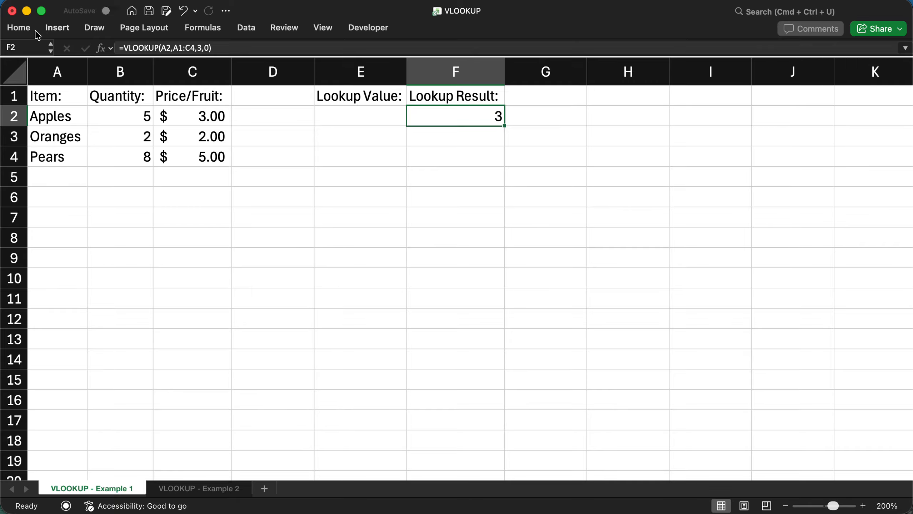
pyautogui.click(20, 29)
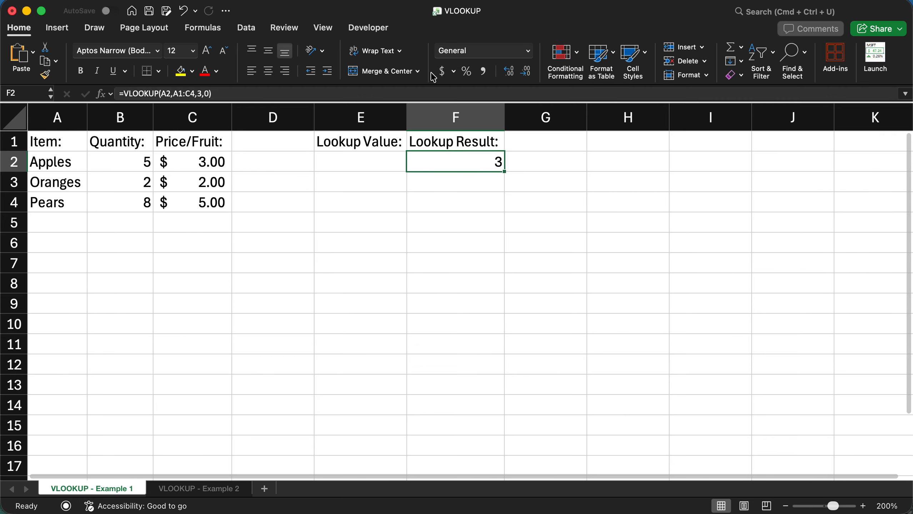
pyautogui.click(442, 72)
pyautogui.click(548, 171)
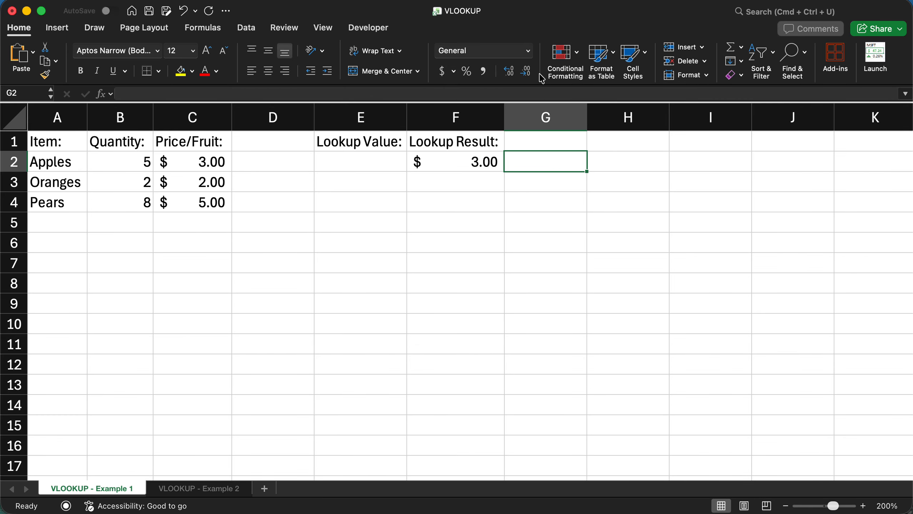
pyautogui.click(15, 29)
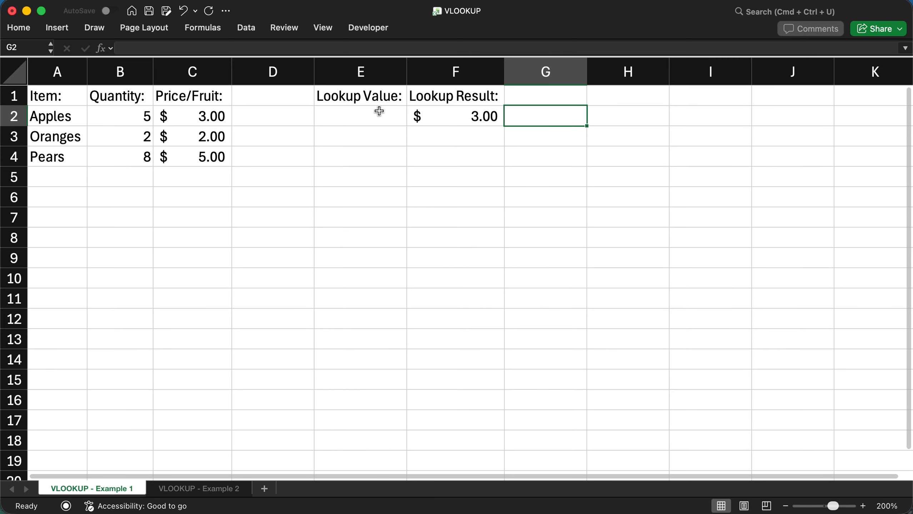
# Change the lookup value of the VLOOKUP formula in F2 to cell E2.
pyautogui.click(440, 120)
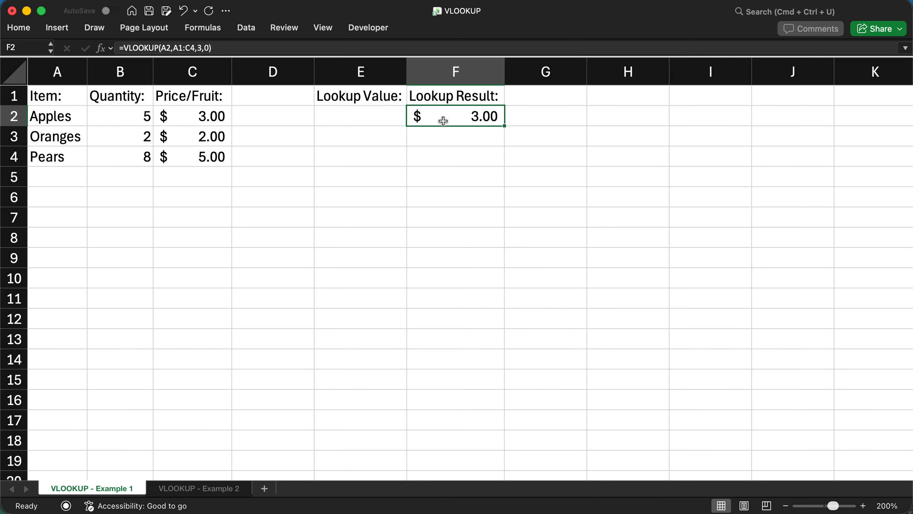
pyautogui.click(74, 117)
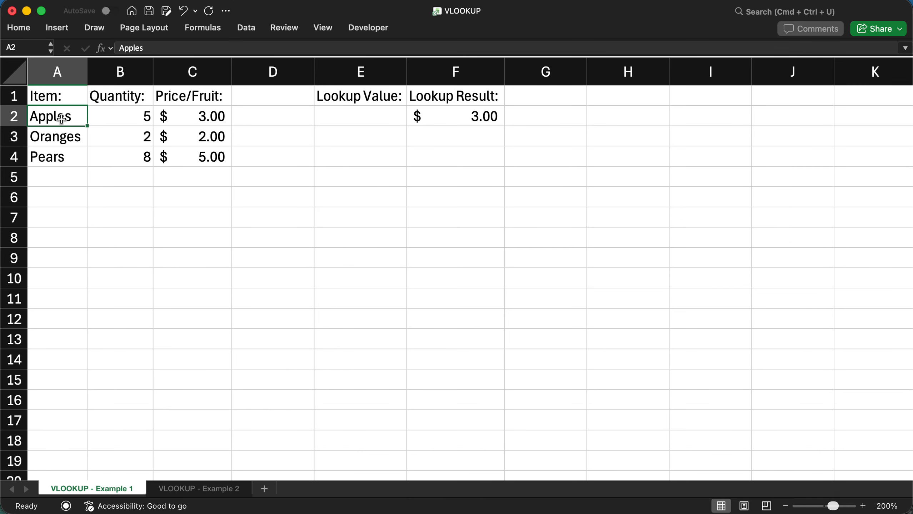
pyautogui.click(482, 117)
pyautogui.click(197, 47)
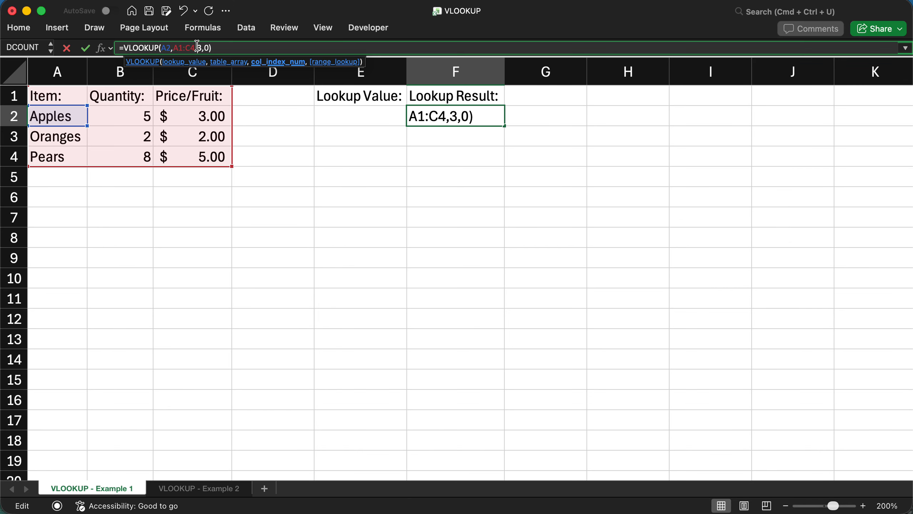
pyautogui.click(171, 48)
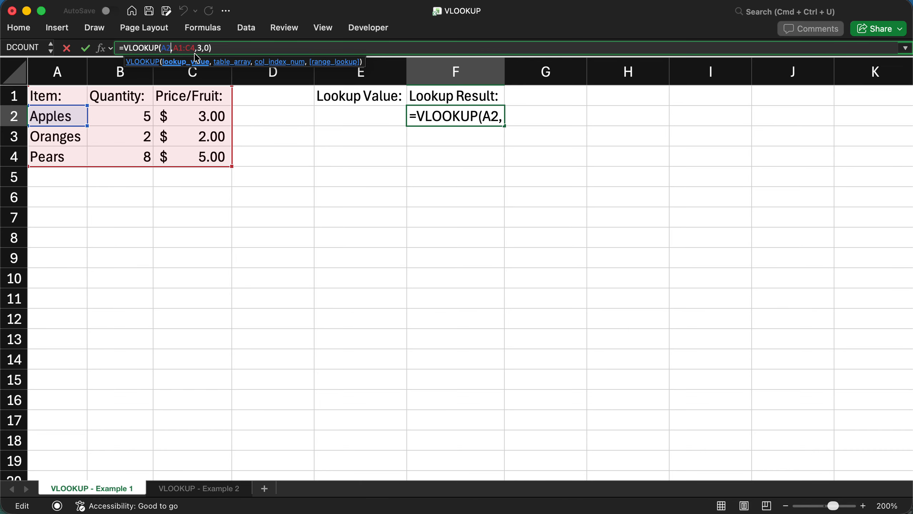
pyautogui.press('BackSpace')
pyautogui.write('3')
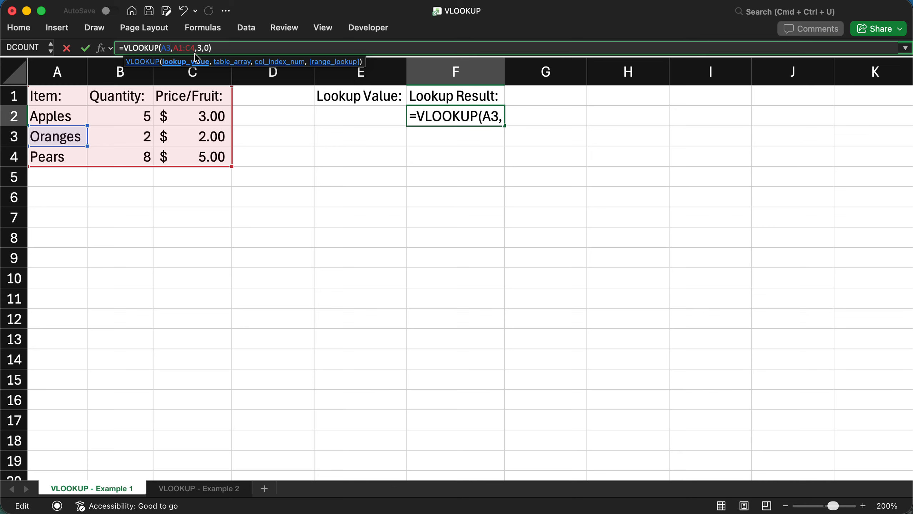
pyautogui.press('BackSpace')
pyautogui.press('BackSpace')
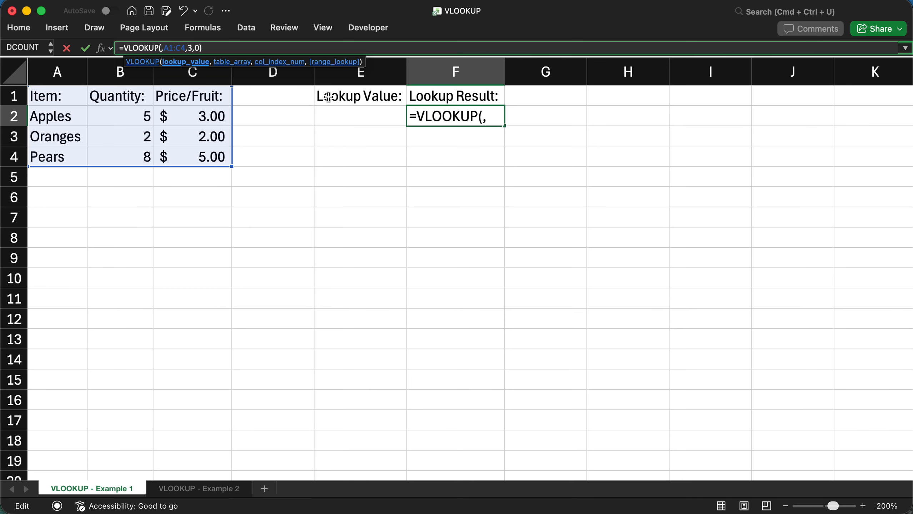
pyautogui.click(342, 116)
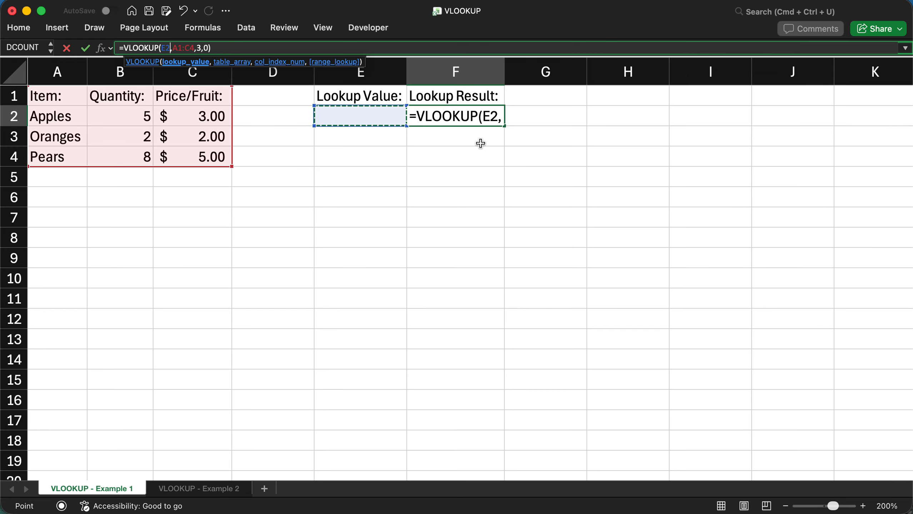
pyautogui.press('Return')
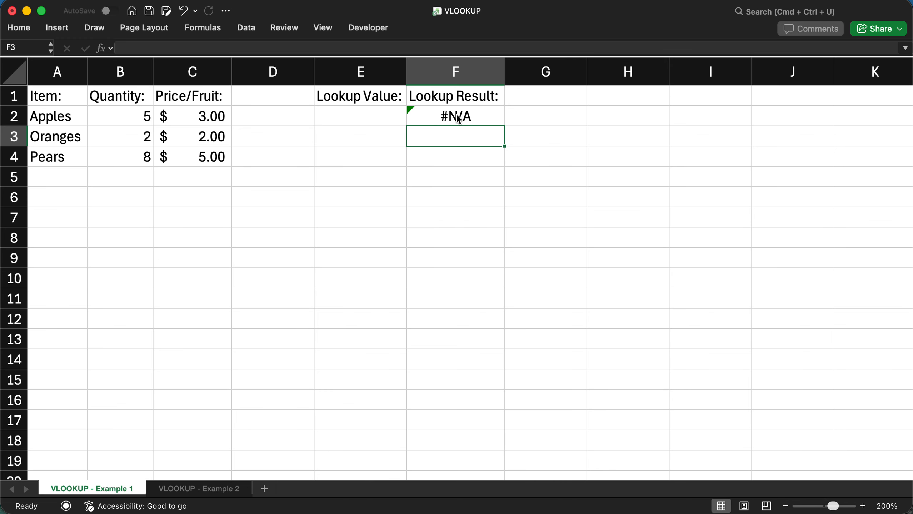
# Enter Apples as the lookup value in cell E2.
pyautogui.click(348, 119)
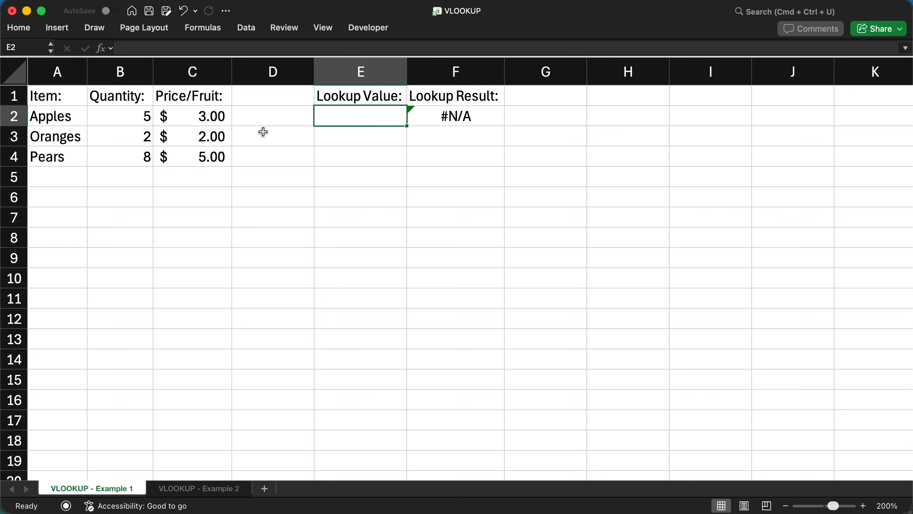
pyautogui.click(441, 118)
pyautogui.click(338, 112)
pyautogui.write('Apples')
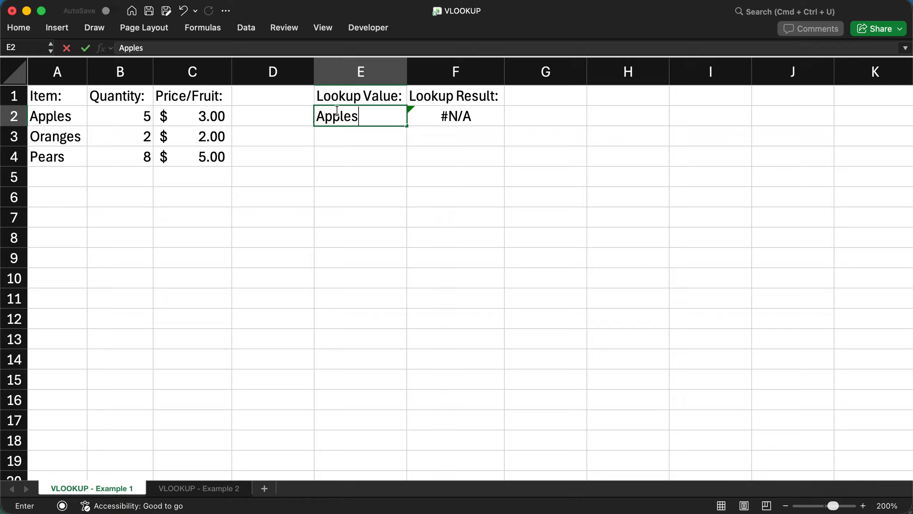
pyautogui.press('Return')
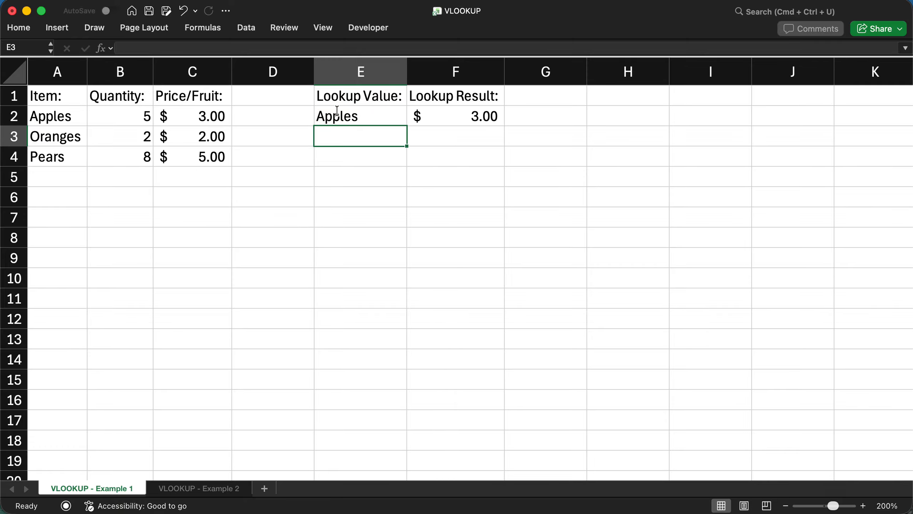
# Enter Oranges as the lookup value in cell E2.
pyautogui.click(337, 112)
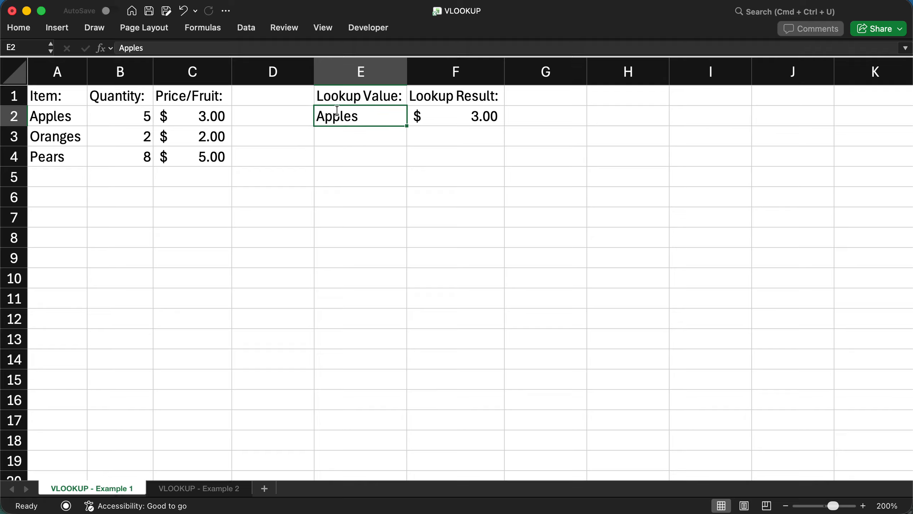
pyautogui.write('Oranges')
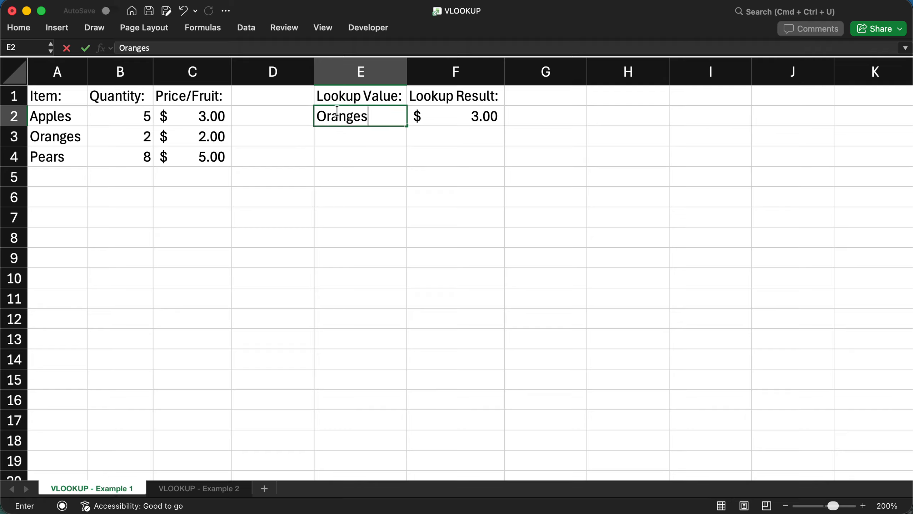
pyautogui.press('Return')
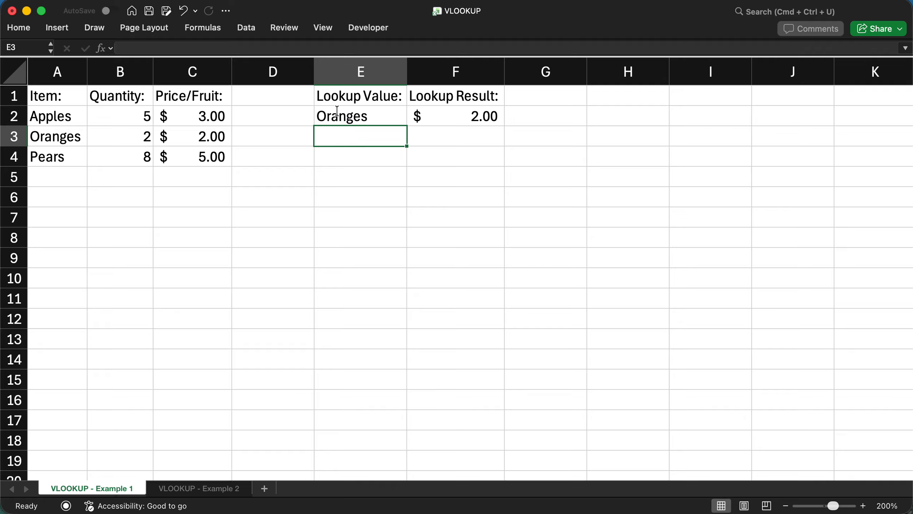
# Replace the lookup value in cell E2 with Pears.
pyautogui.click(338, 112)
pyautogui.write('Pears')
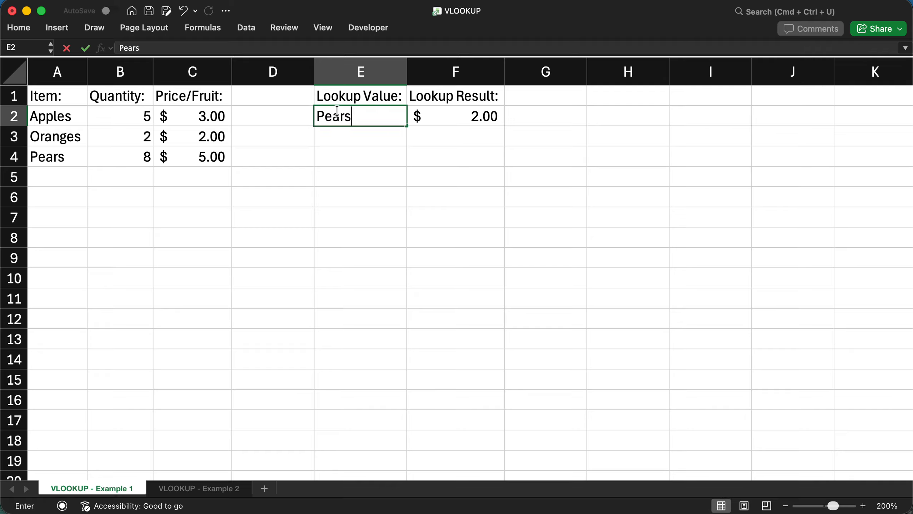
pyautogui.press('Return')
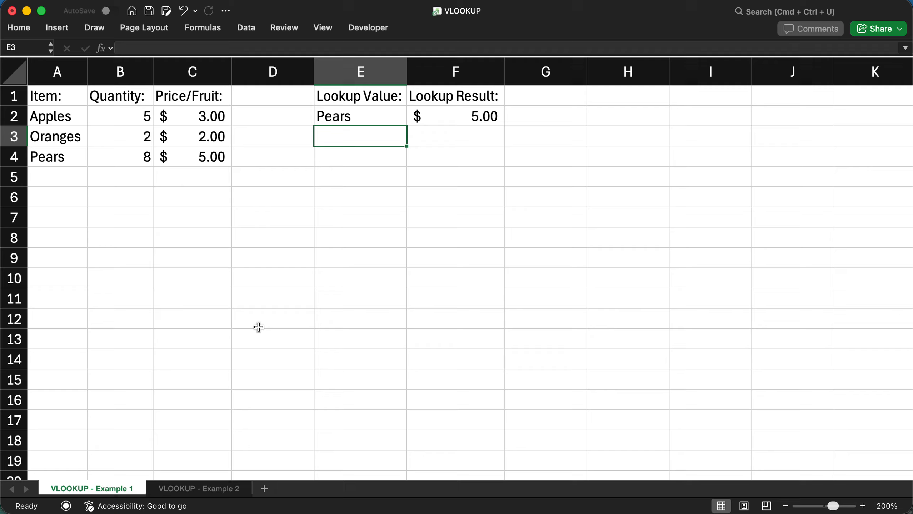
# Open the VLOOKUP - Example 2 sheet and examine the credit score thresholds and their quality ratings.
pyautogui.click(184, 494)
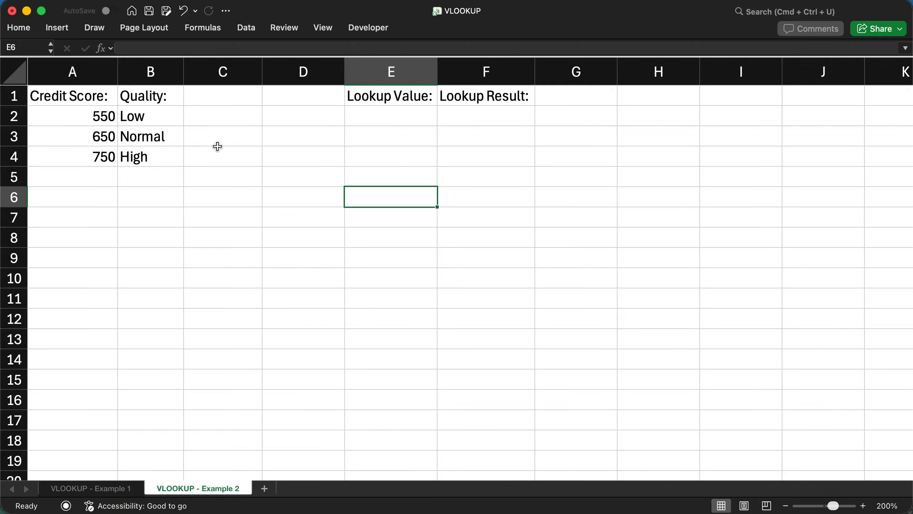
pyautogui.click(159, 122)
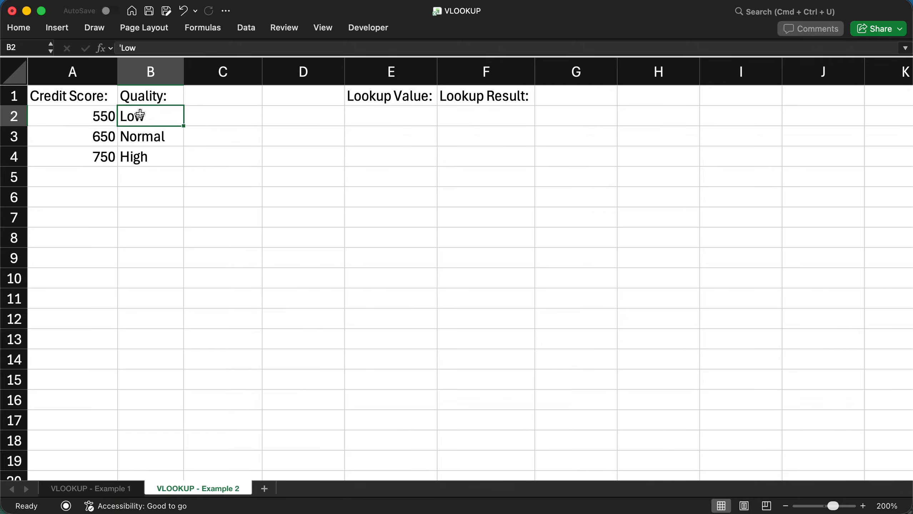
pyautogui.click(102, 117)
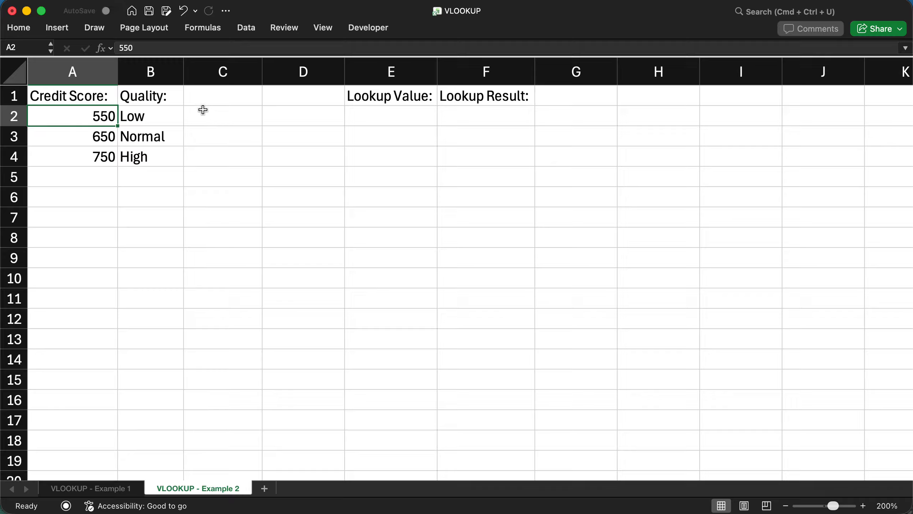
pyautogui.click(164, 113)
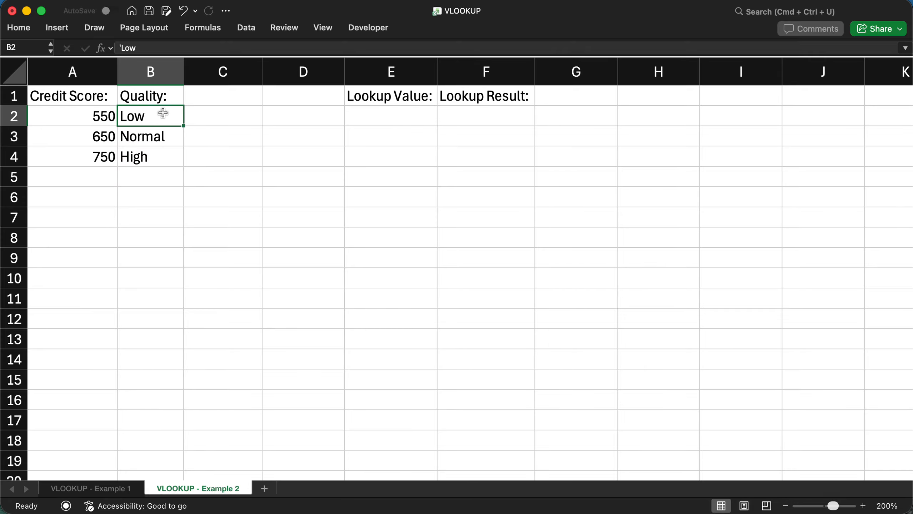
pyautogui.click(64, 120)
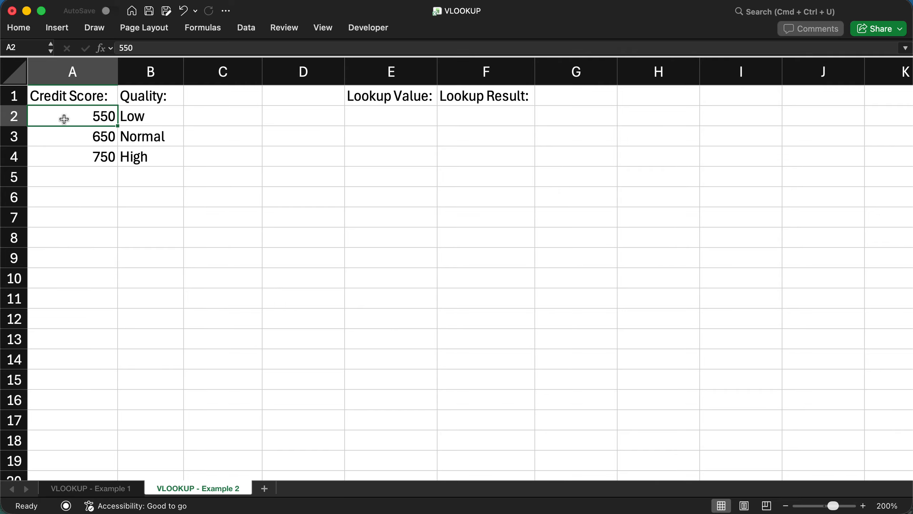
pyautogui.click(176, 120)
pyautogui.click(93, 140)
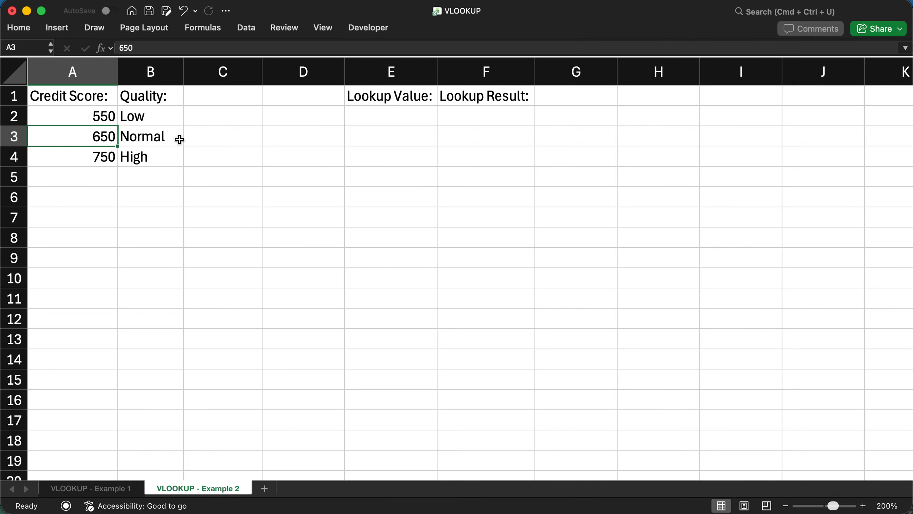
pyautogui.click(107, 156)
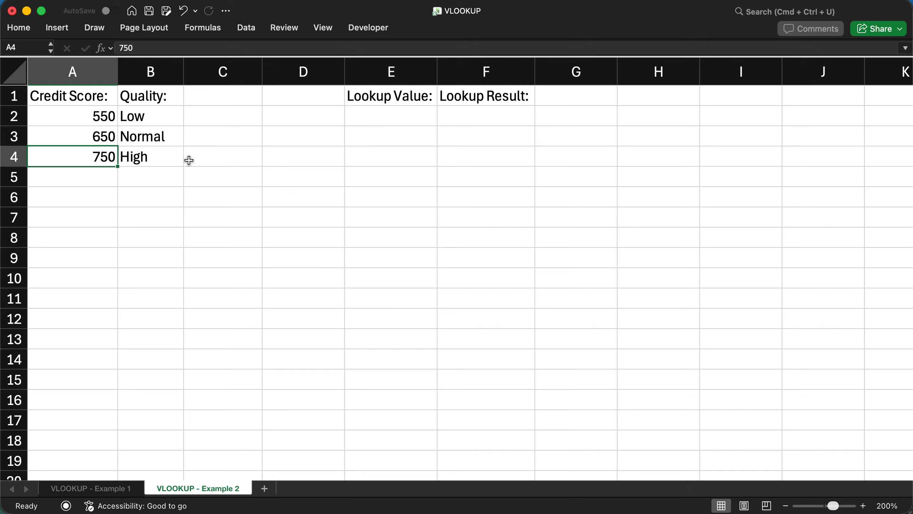
# Enter 630 as the lookup value in cell E2 of the Example 2 sheet.
pyautogui.click(402, 116)
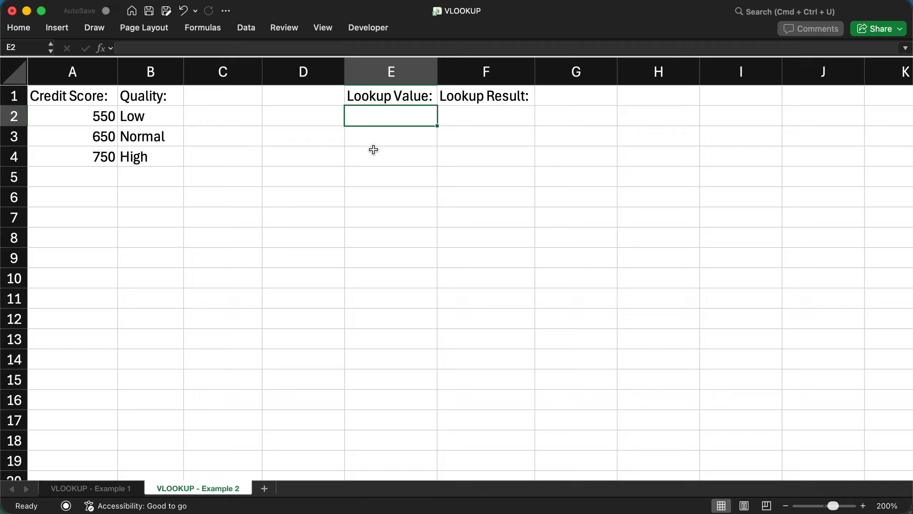
pyautogui.write('630')
pyautogui.press('Return')
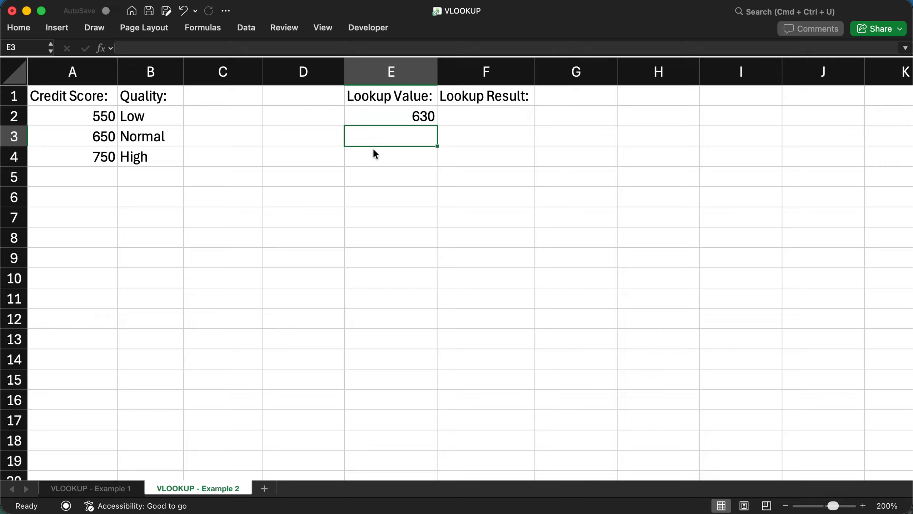
# Begin a VLOOKUP formula in cell F2 with E2 as lookup value, A1:B4 as table array and 2 as column index.
pyautogui.press('Right')
pyautogui.press('Up')
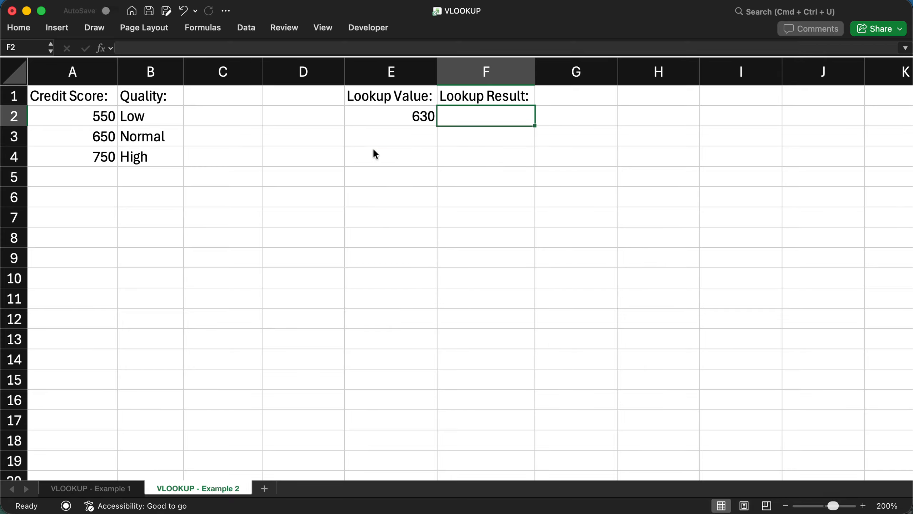
pyautogui.write('=vl')
pyautogui.press('Tab')
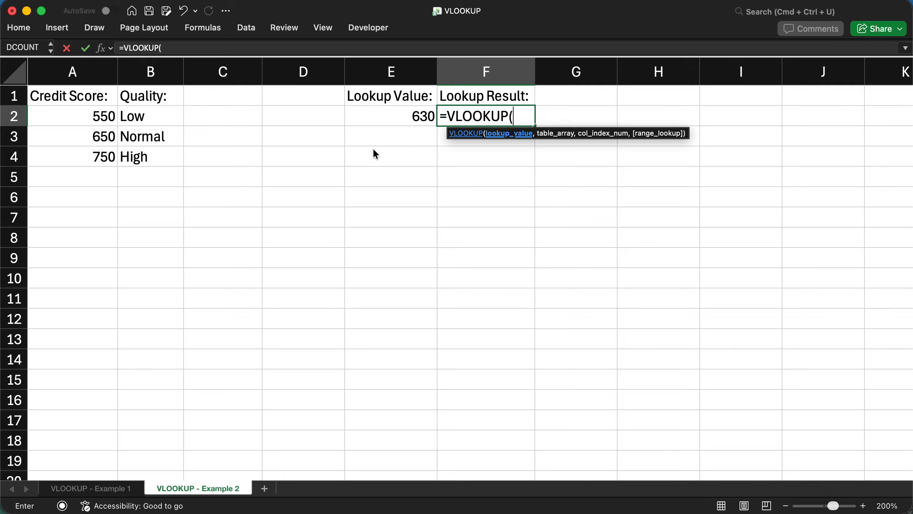
pyautogui.click(412, 114)
pyautogui.write(',')
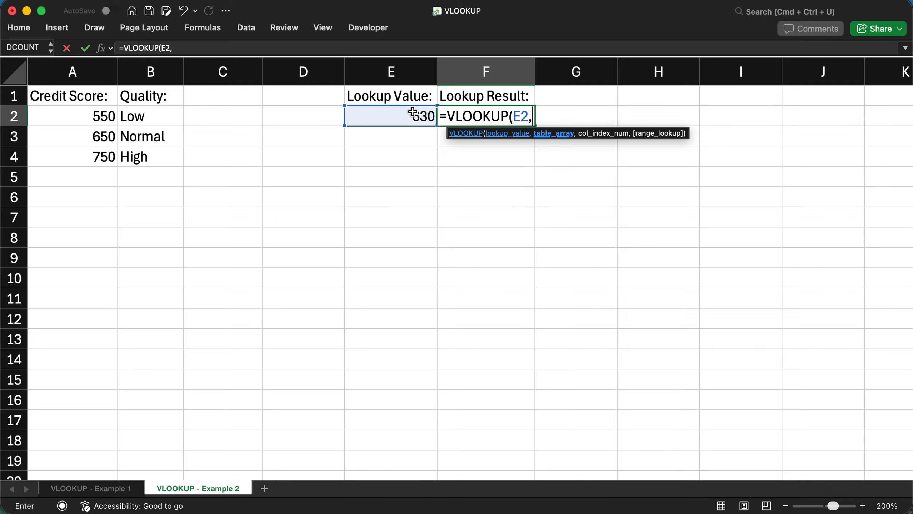
pyautogui.moveTo(86, 102); pyautogui.dragTo(153, 158)
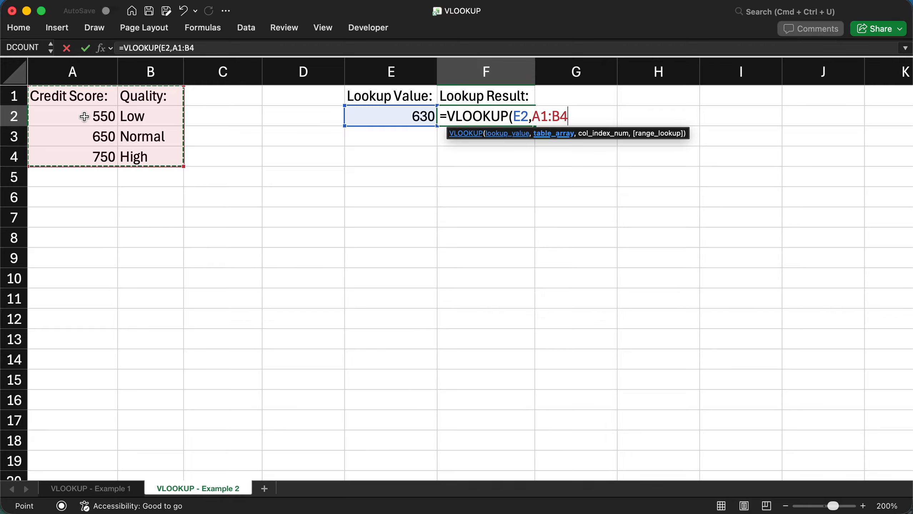
pyautogui.write(',')
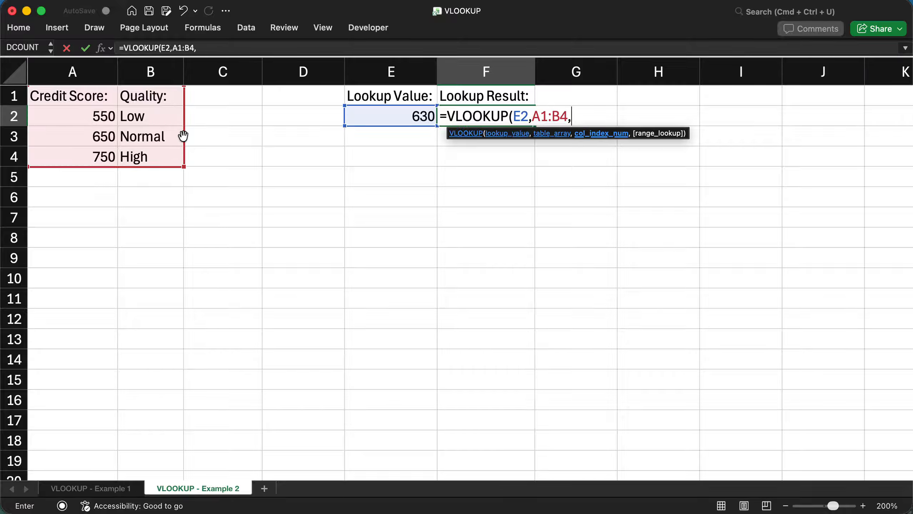
pyautogui.write('2')
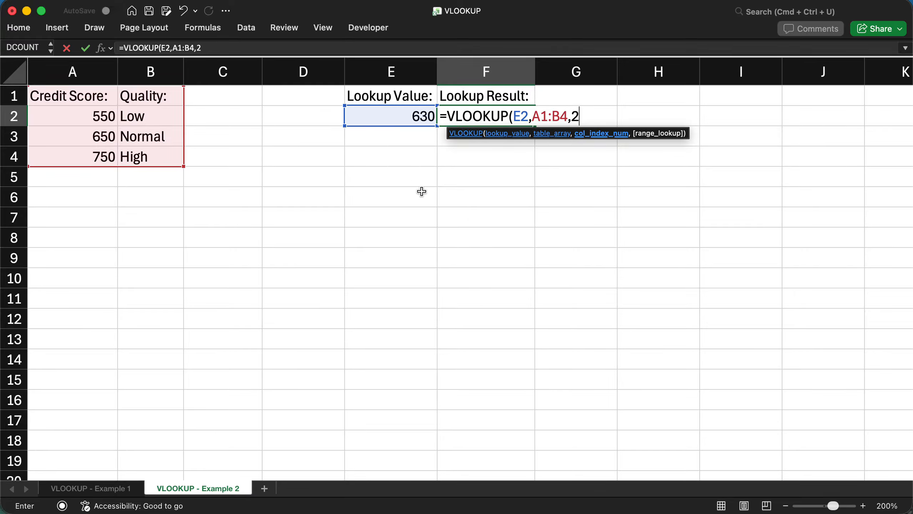
# Complete the VLOOKUP formula in F2 with FALSE as the range lookup for an exact match.
pyautogui.write(',0')
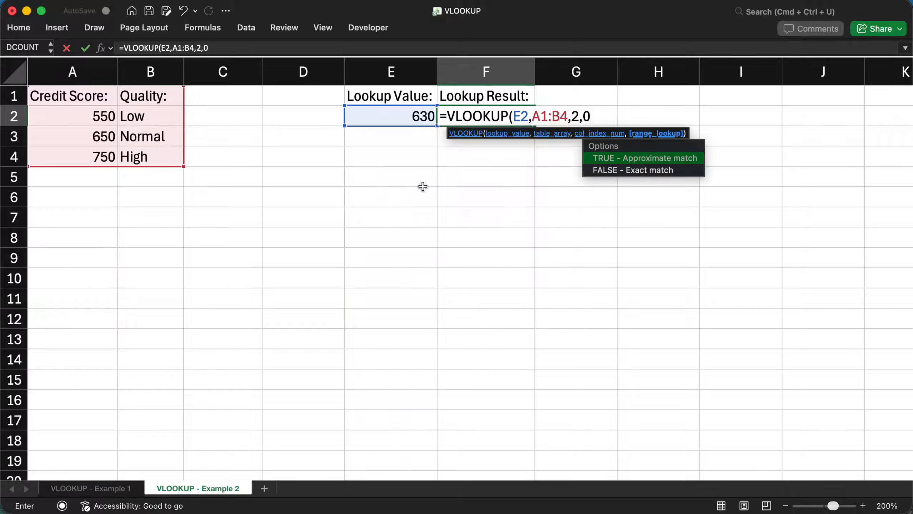
pyautogui.write(')')
pyautogui.press('BackSpace')
pyautogui.press('BackSpace')
pyautogui.write('FALSE')
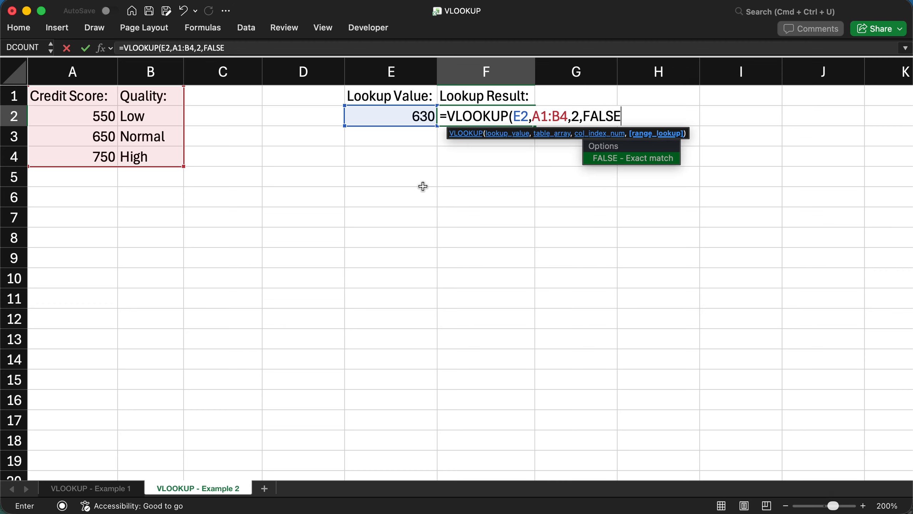
pyautogui.write(')')
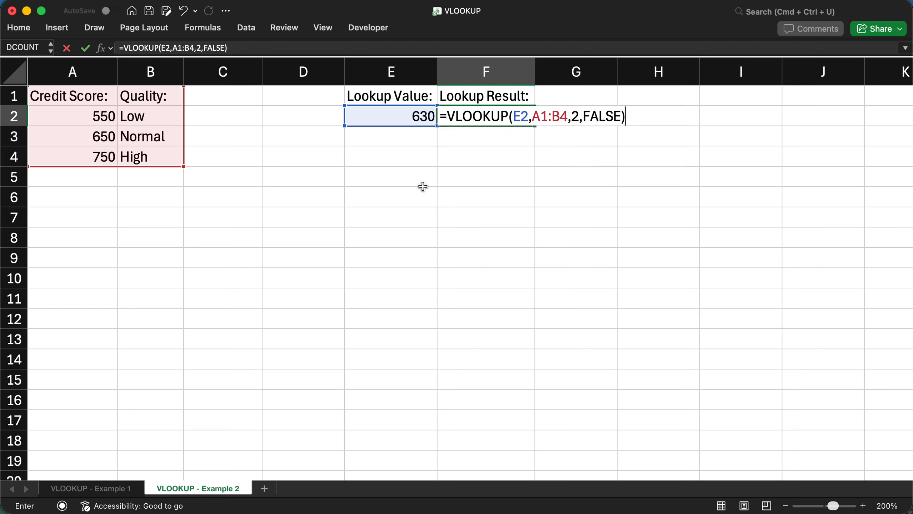
pyautogui.press('Return')
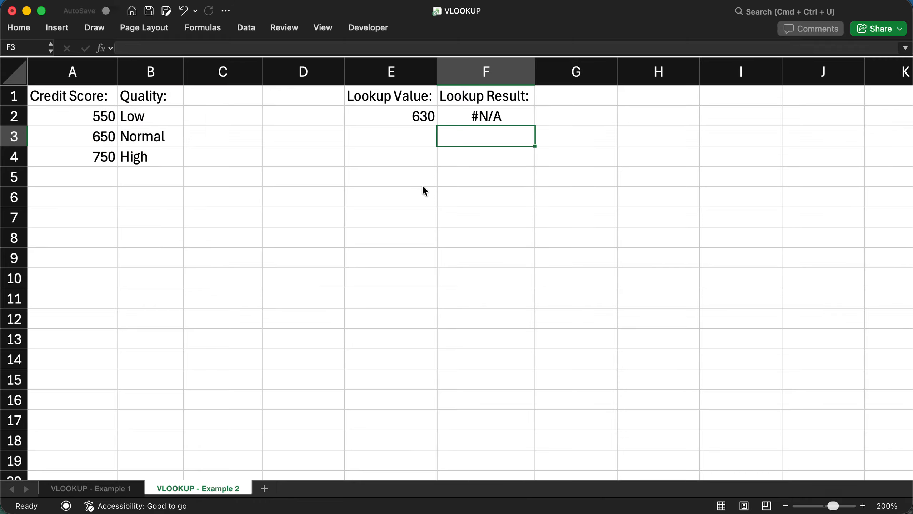
# Change the range lookup argument of the VLOOKUP formula in F2 to TRUE for an approximate match.
pyautogui.press('Up')
pyautogui.click(396, 143)
pyautogui.click(389, 116)
pyautogui.moveTo(51, 114); pyautogui.dragTo(111, 146)
pyautogui.moveTo(164, 161); pyautogui.dragTo(65, 95)
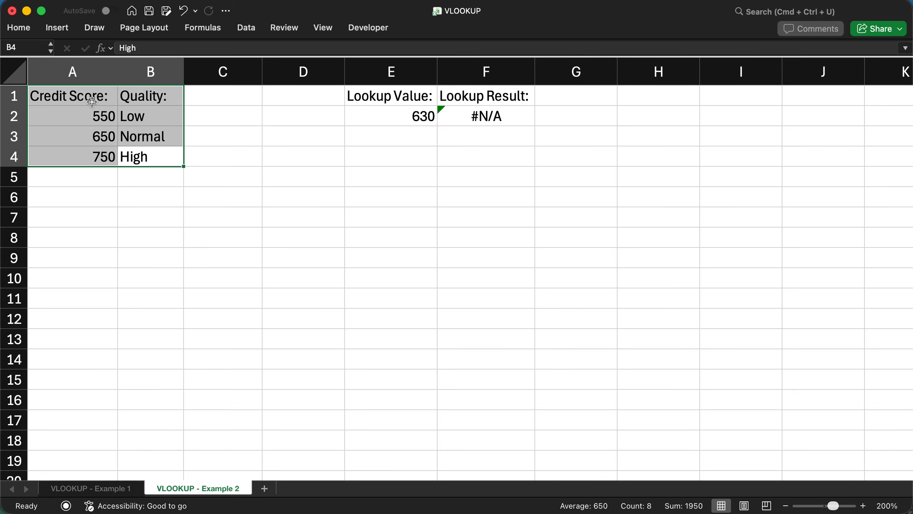
pyautogui.click(508, 121)
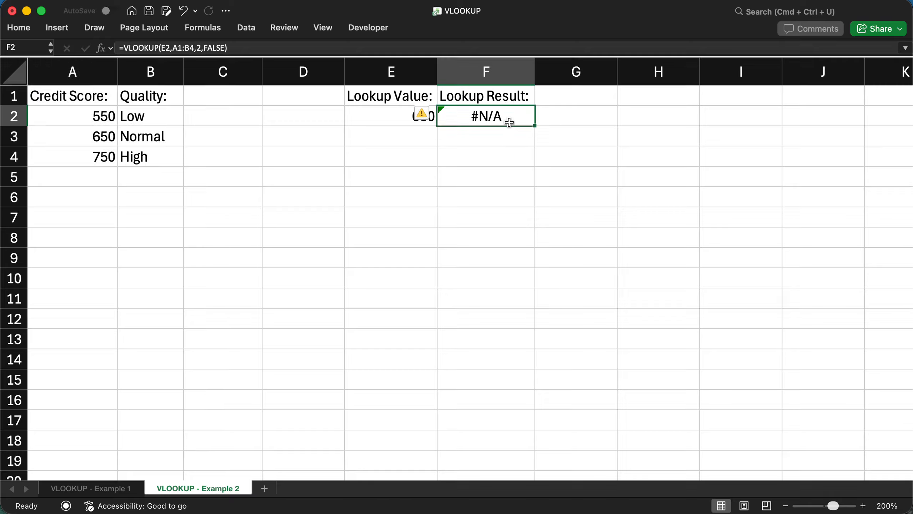
pyautogui.doubleClick(215, 48)
pyautogui.write('TRUE')
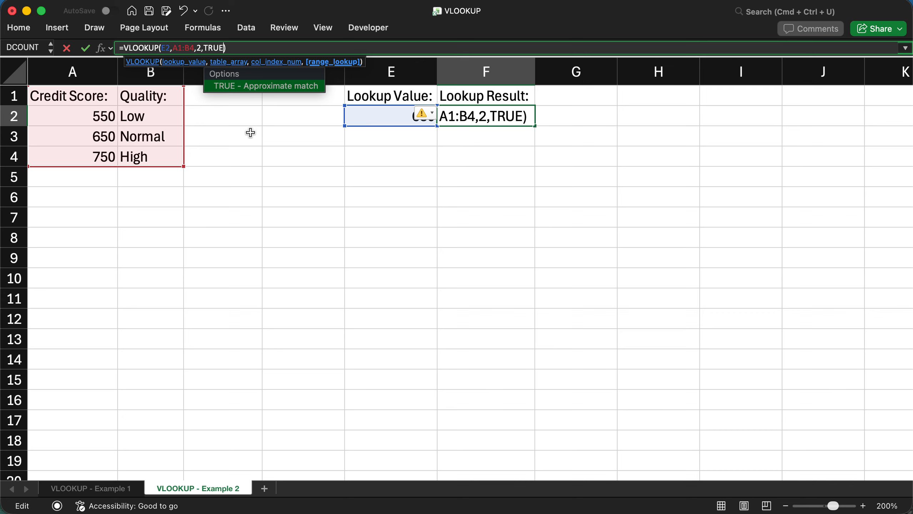
pyautogui.press('Return')
# Check the approximate-match result against the credit score table, and enter 649 as the lookup value in E2.
pyautogui.click(457, 117)
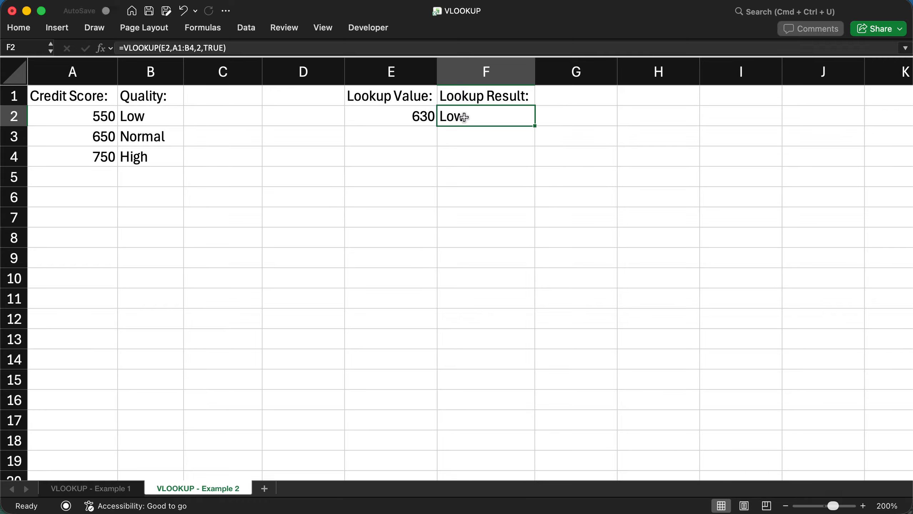
pyautogui.click(362, 121)
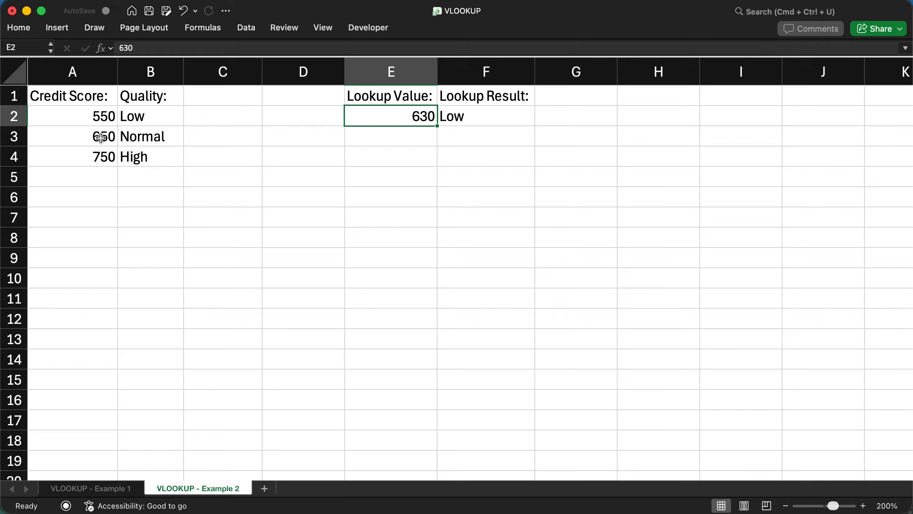
pyautogui.click(100, 118)
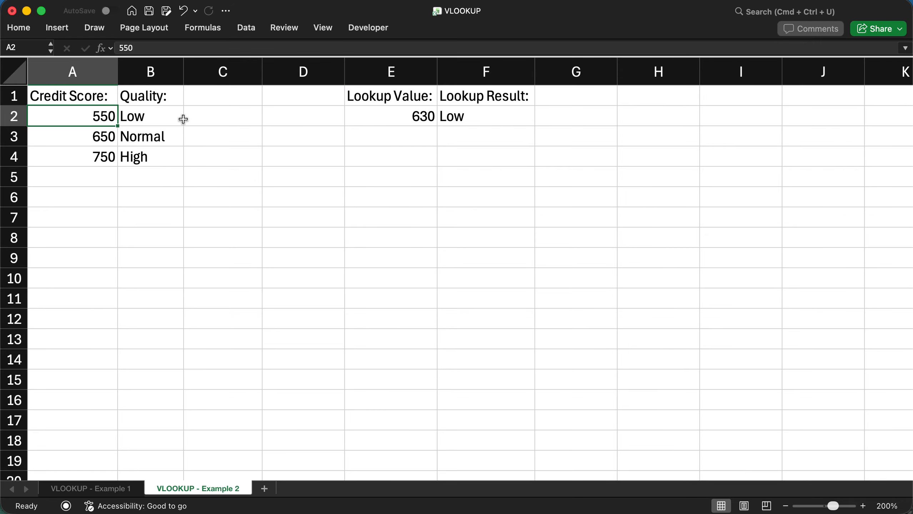
pyautogui.click(515, 118)
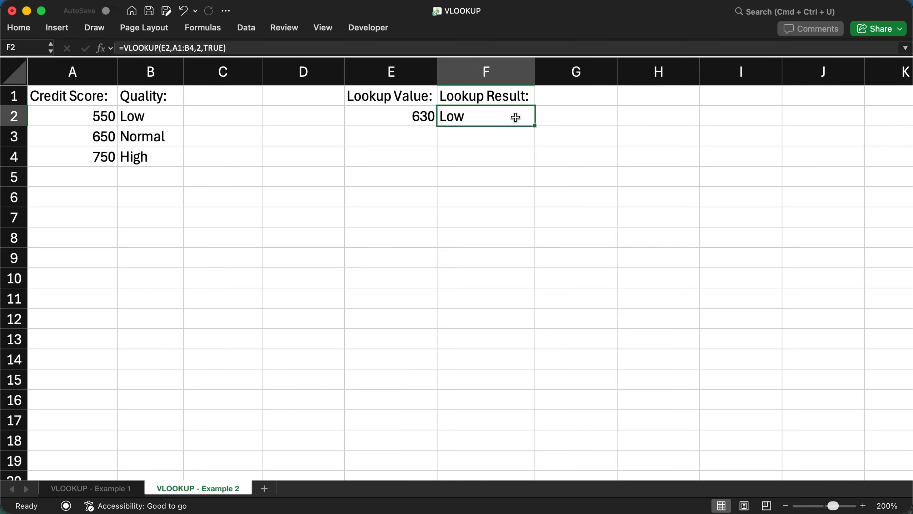
pyautogui.click(421, 118)
pyautogui.write('649')
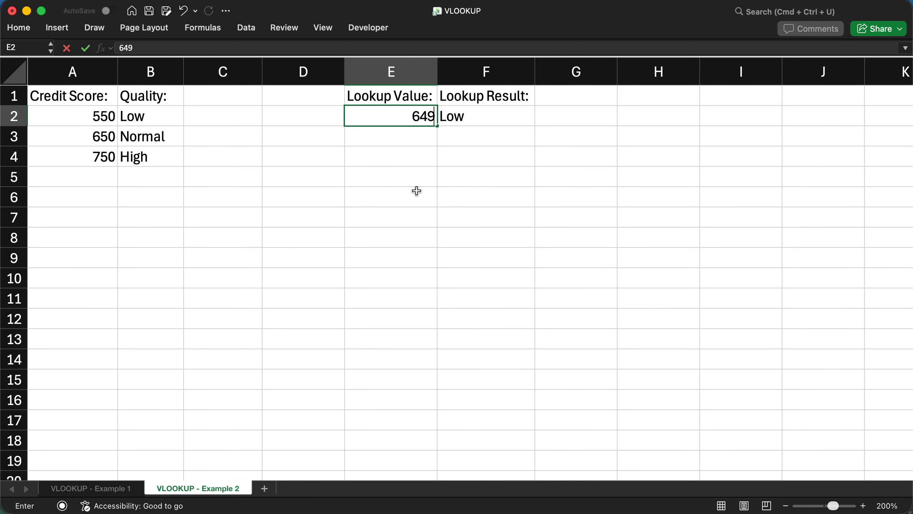
pyautogui.press('Return')
# Set the lookup value in cell E2 to 650.
pyautogui.press('Right')
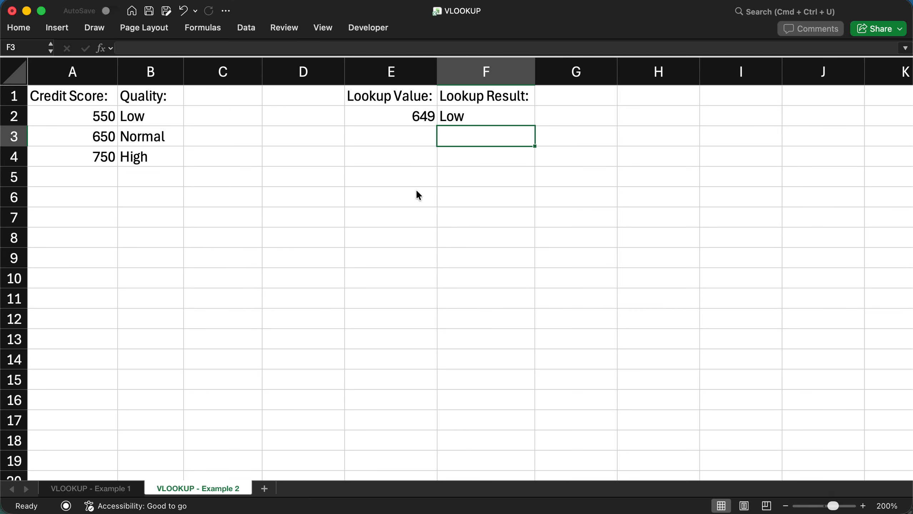
pyautogui.press('Up')
pyautogui.press('Left')
pyautogui.write('650')
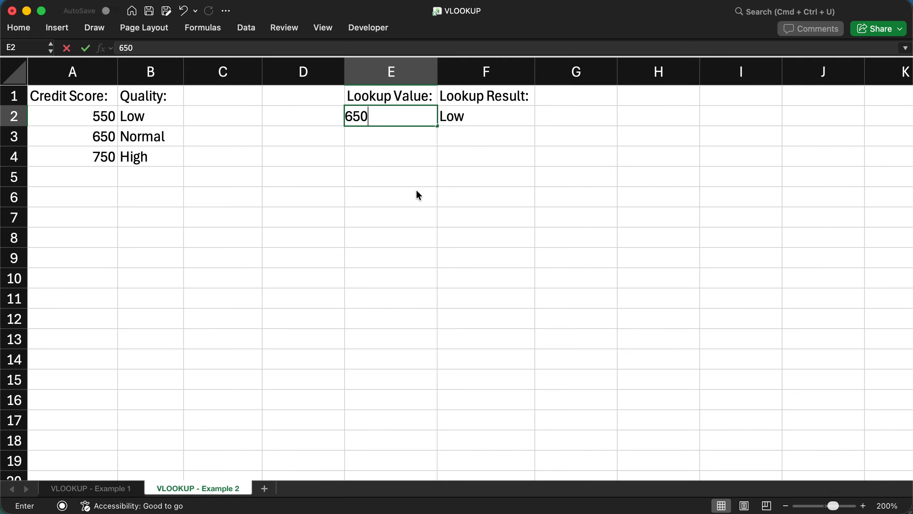
pyautogui.press('Return')
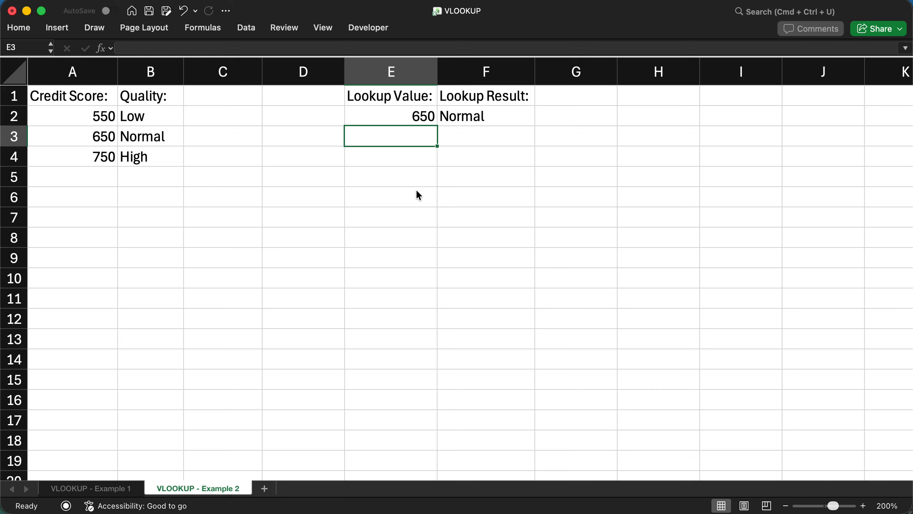
pyautogui.click(391, 176)
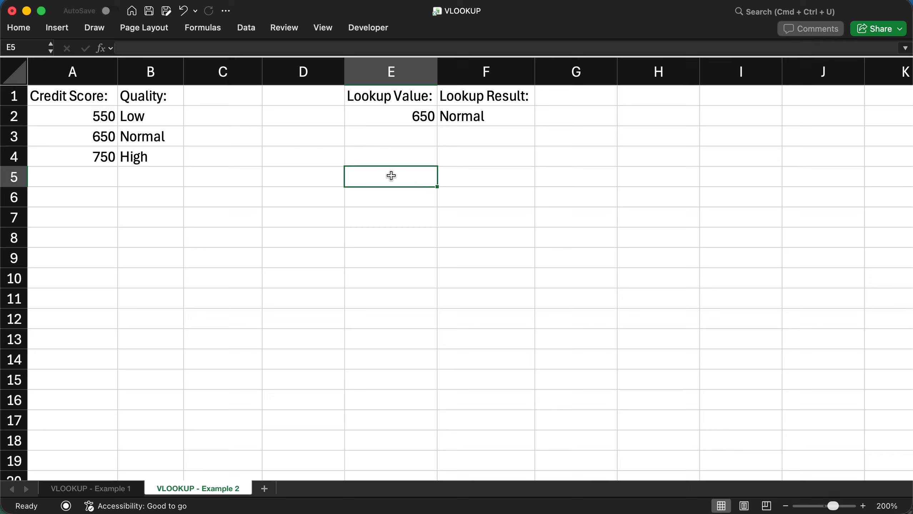